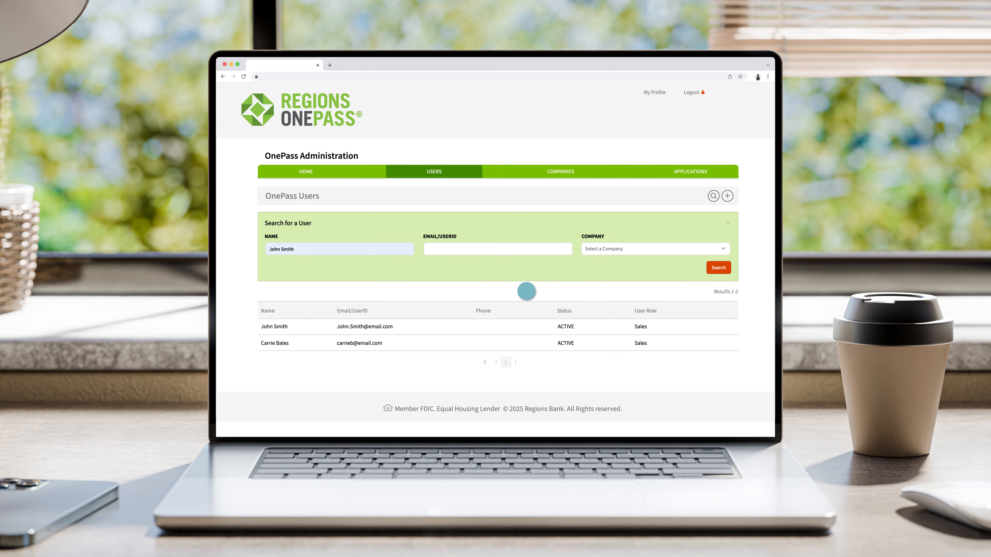
# Start adding a new company to the user's application profiles in the user details.
pyautogui.scroll(-3, 515, 327)
pyautogui.click(716, 347)
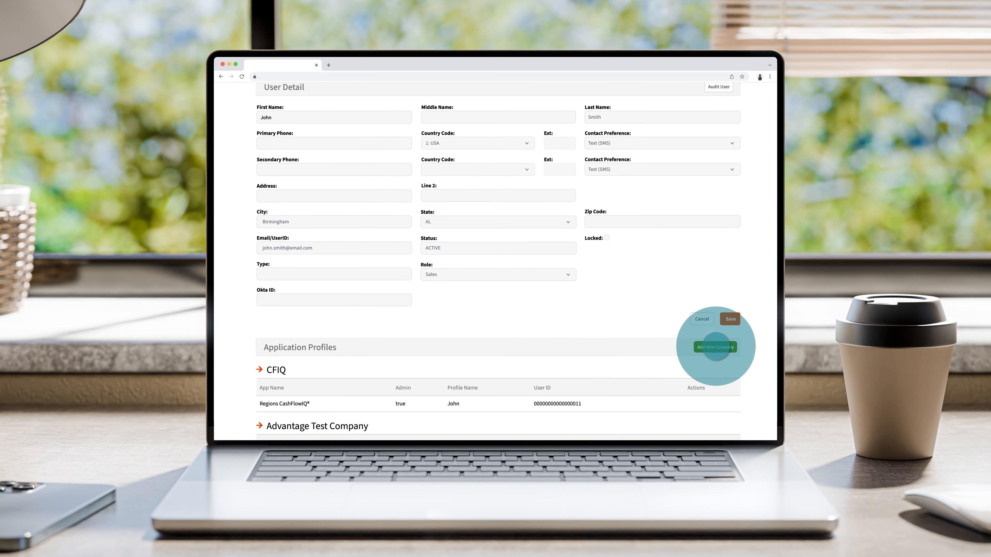
pyautogui.click(526, 254)
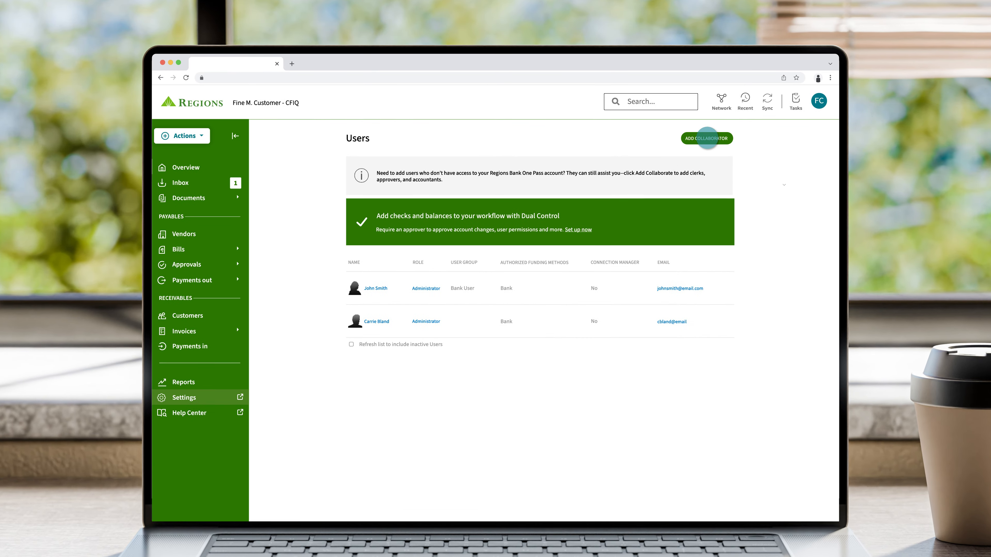
# Add a collaborator with their first name, last name and email, and open the role choices.
pyautogui.click(707, 138)
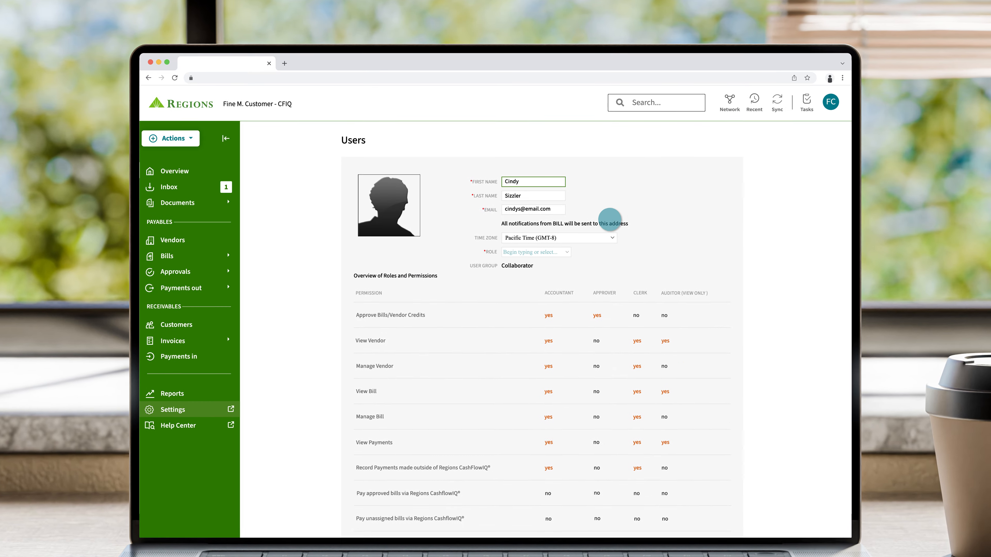
pyautogui.click(566, 252)
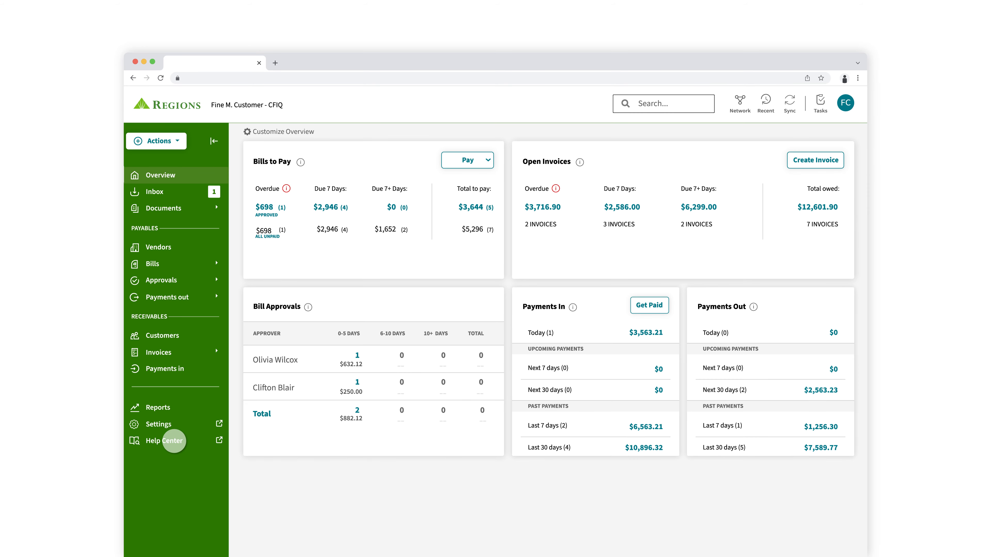
# In the Payables approval settings, add a bill approval step and always allow edits to bills and vendor credits after routing.
pyautogui.click(160, 424)
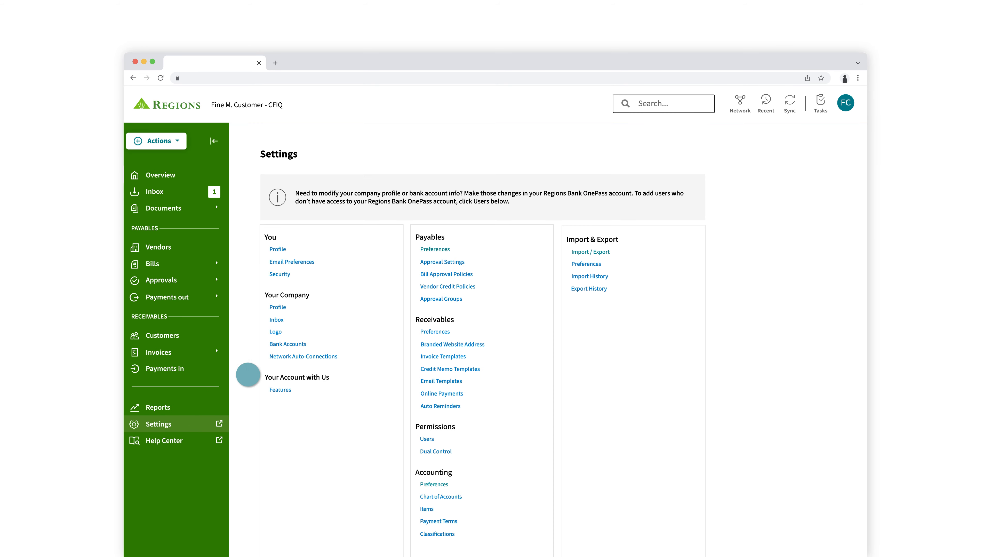
pyautogui.click(442, 262)
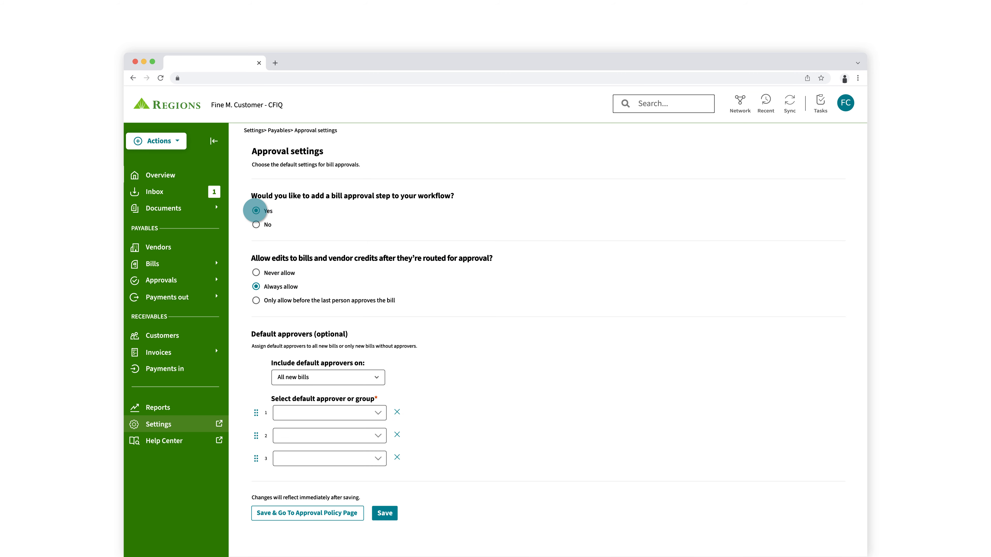
pyautogui.click(256, 211)
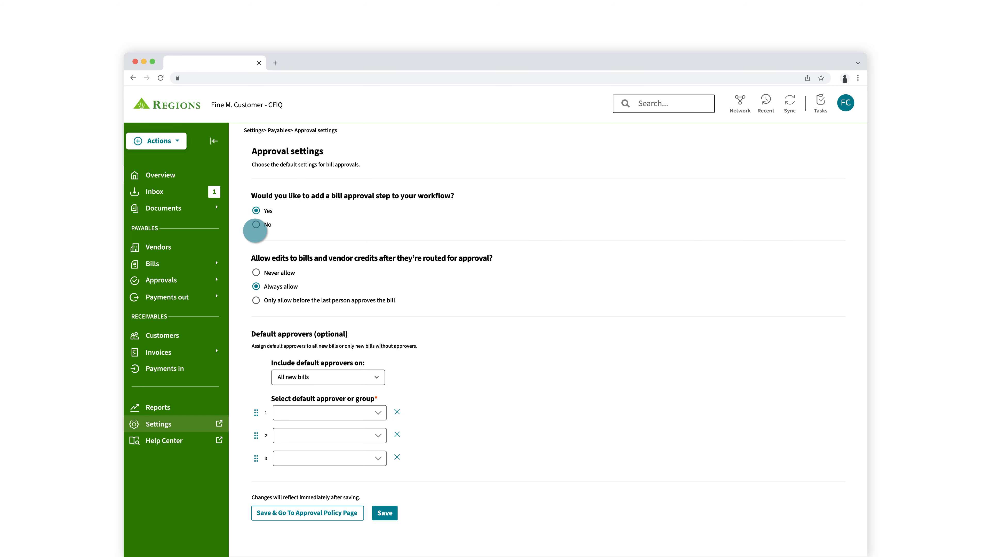
pyautogui.click(255, 286)
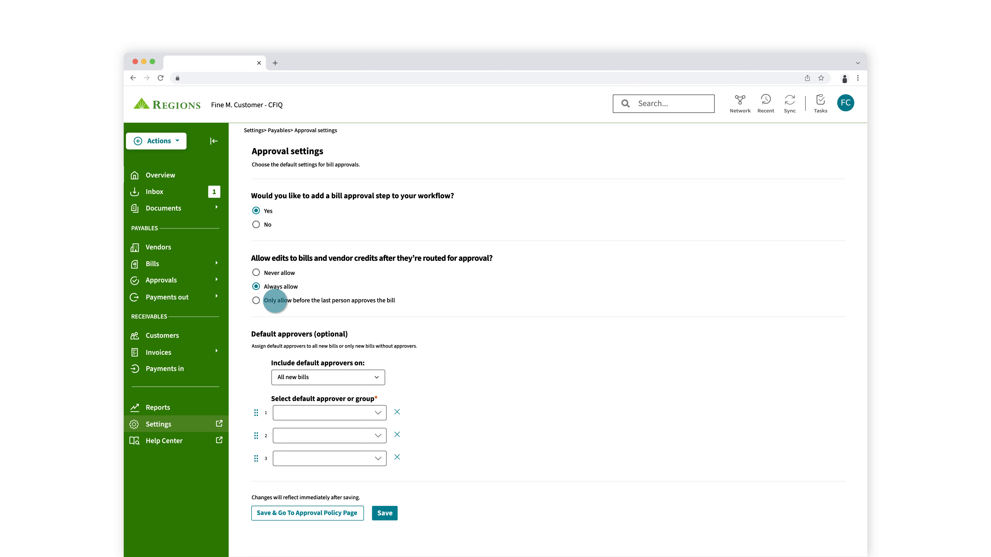
# Include default approvers on all new bills, assign John Smith's entry as the first default approver, and save the approval settings.
pyautogui.click(375, 377)
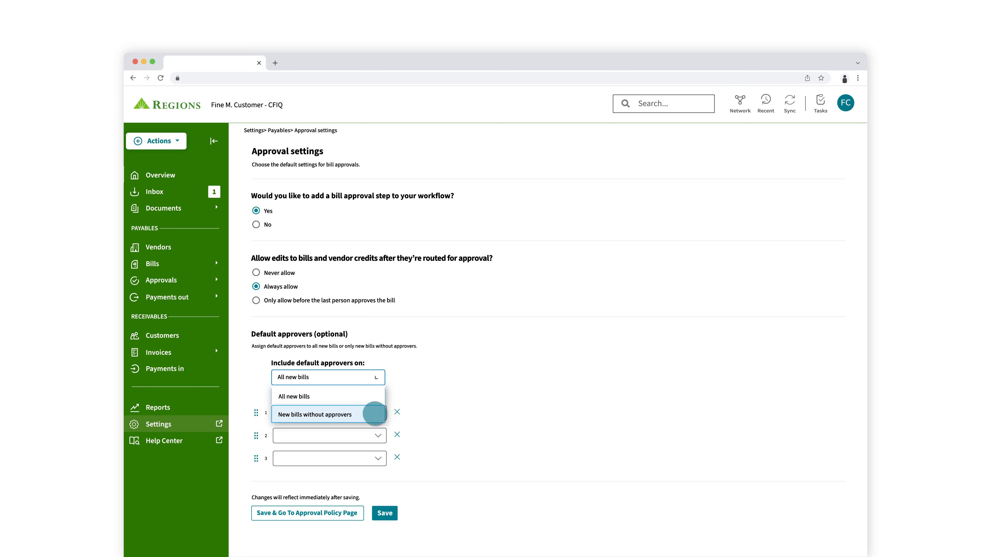
pyautogui.click(374, 413)
pyautogui.click(378, 412)
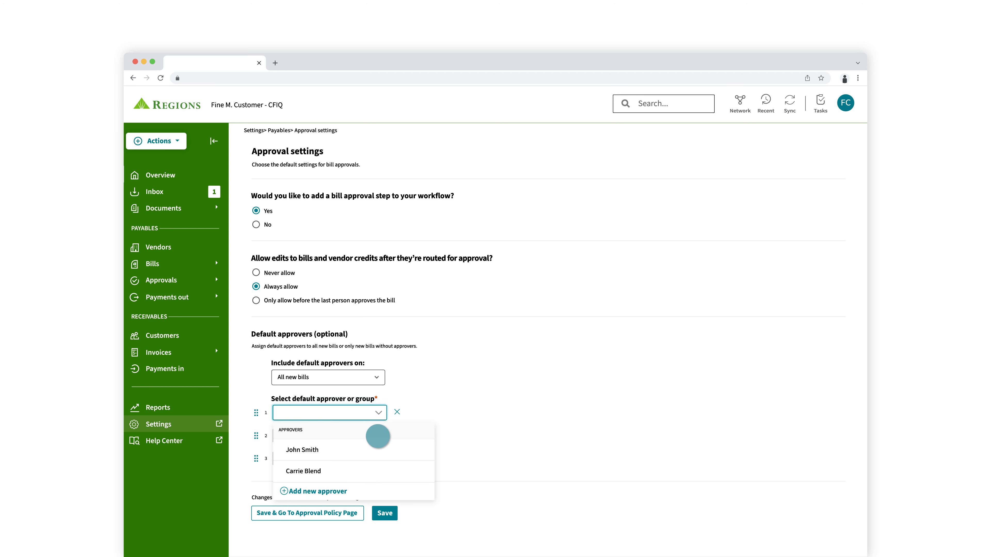
pyautogui.click(377, 450)
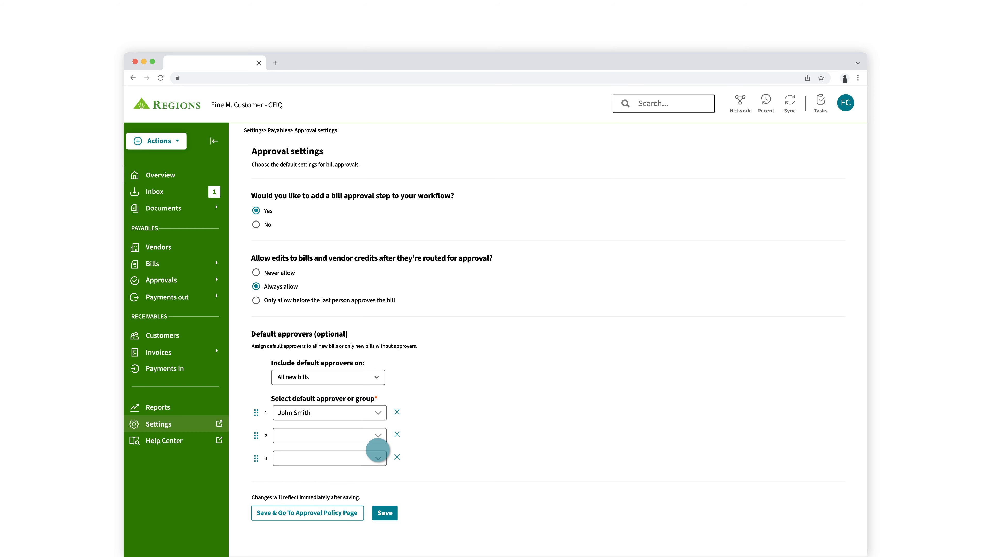
pyautogui.click(385, 513)
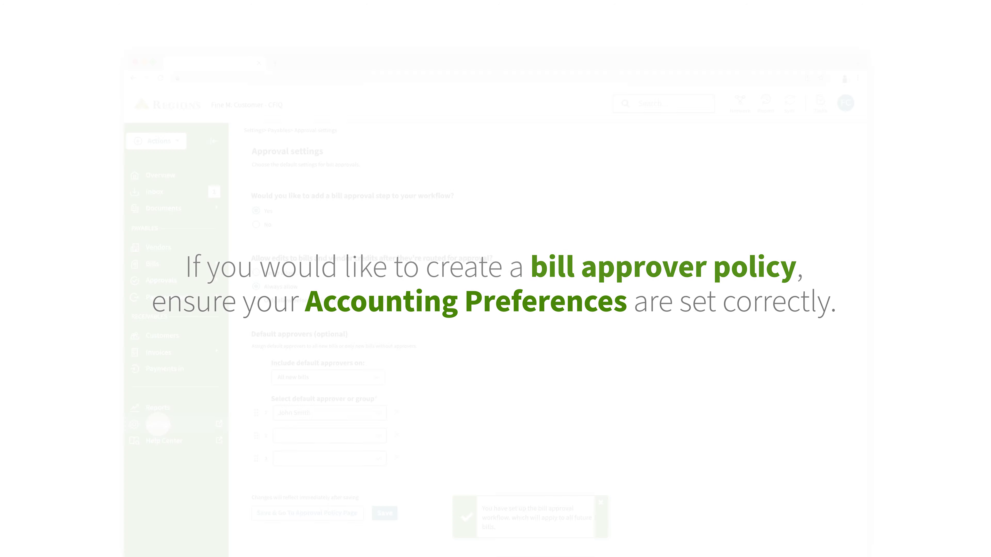
# Set every Yes/No option in the Accounting Preferences to Yes, from account numbers and departments through GL posting date, and save.
pyautogui.click(158, 424)
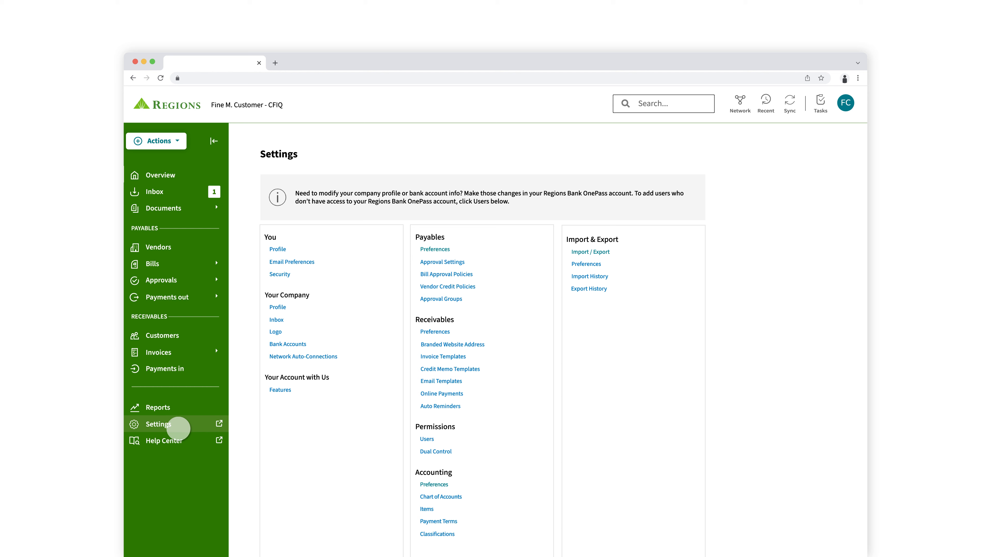
pyautogui.click(435, 485)
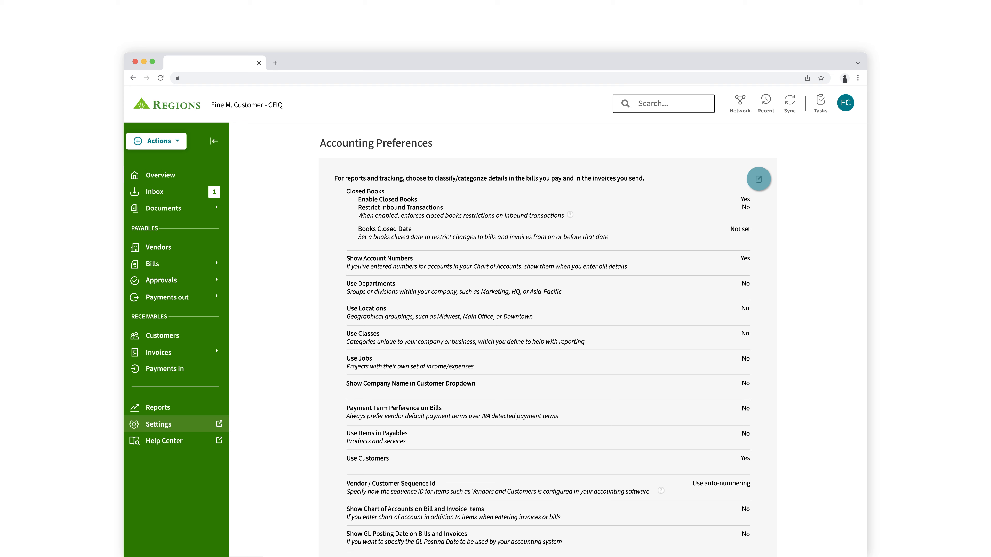
pyautogui.click(759, 179)
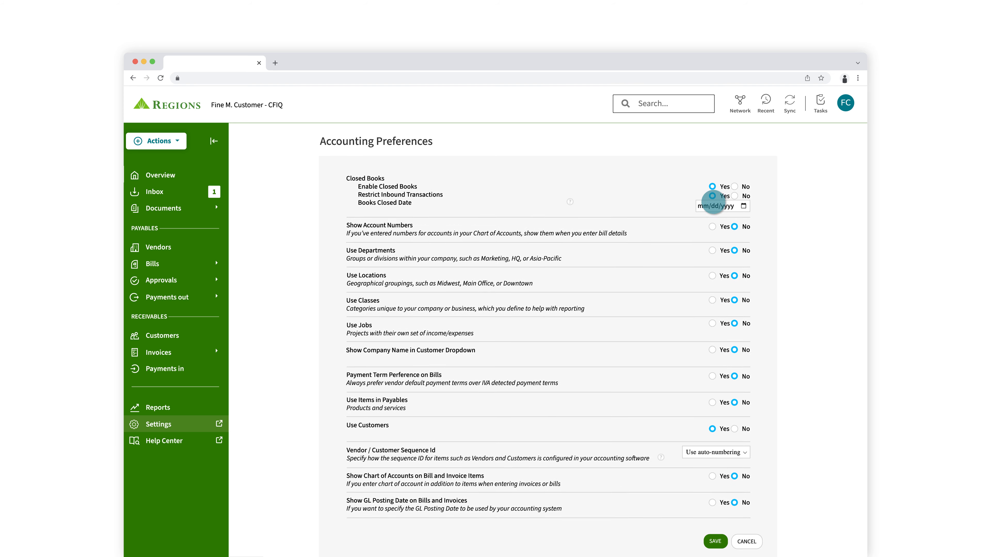
pyautogui.click(712, 247)
pyautogui.scroll(-1, 712, 258)
pyautogui.click(713, 269)
pyautogui.click(712, 292)
pyautogui.click(713, 312)
pyautogui.click(713, 332)
pyautogui.click(712, 356)
pyautogui.click(712, 382)
pyautogui.scroll(-1, 719, 421)
pyautogui.click(712, 442)
pyautogui.click(712, 469)
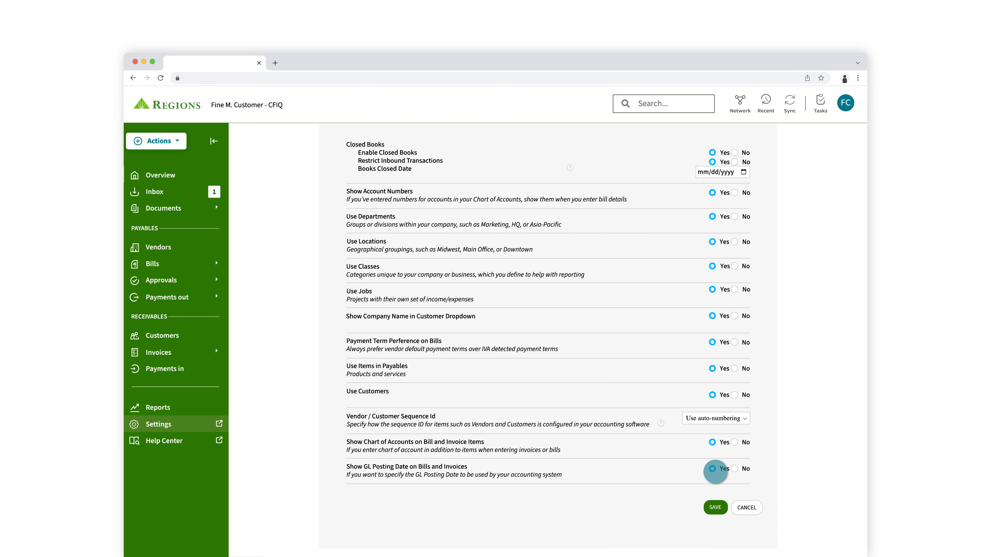
pyautogui.click(715, 508)
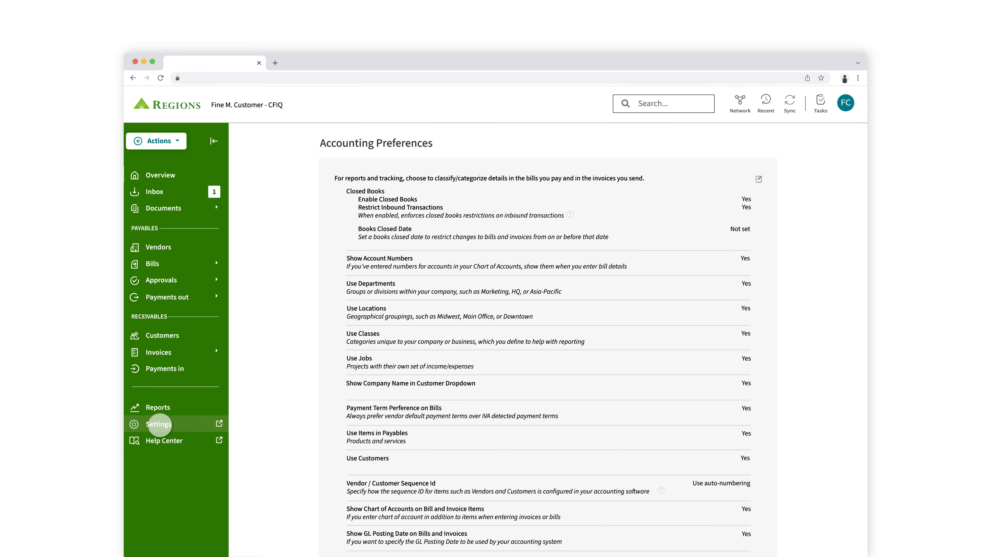
# Create the bill approval policy "Bill greater then 1M" with the criterion bill amount ≥ 1,000,000.
pyautogui.click(159, 425)
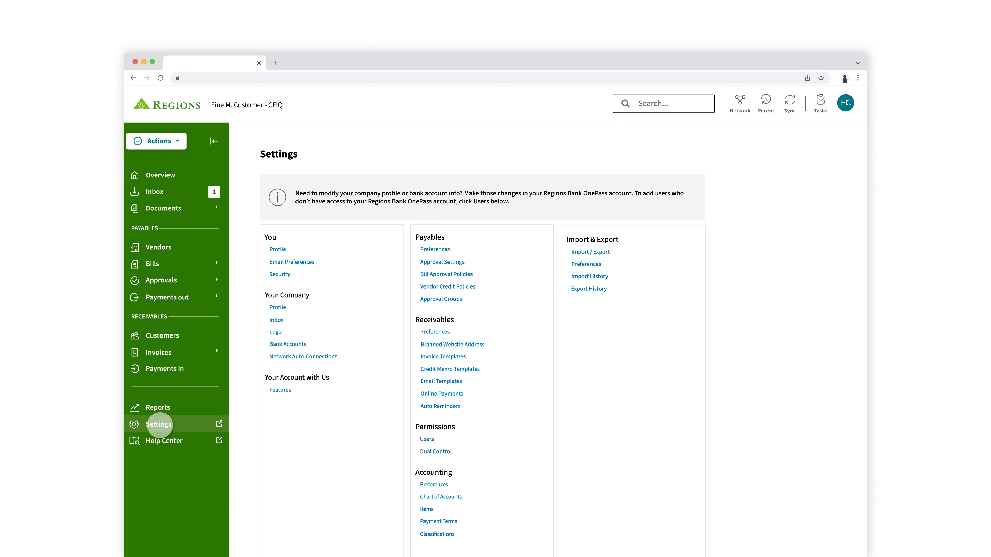
pyautogui.click(444, 275)
pyautogui.click(814, 201)
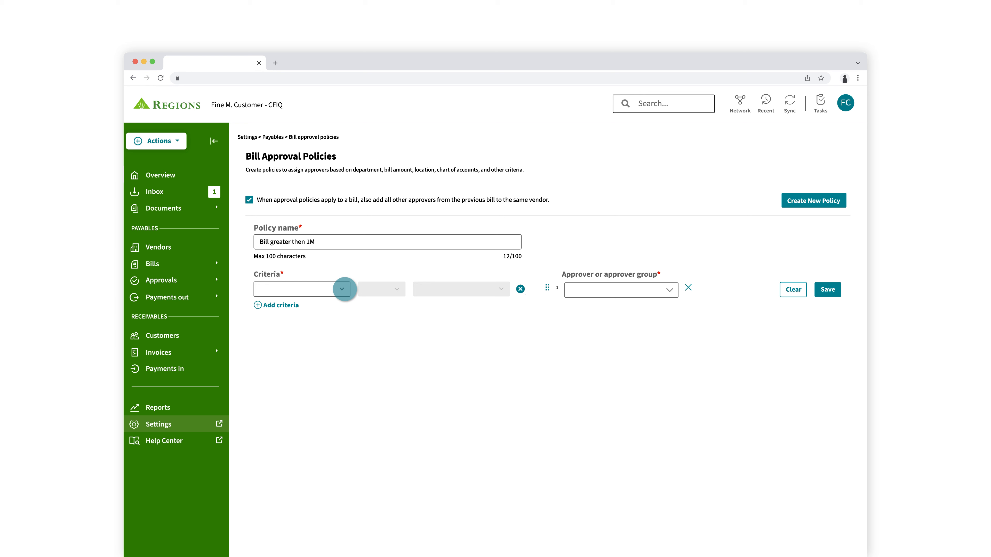
pyautogui.click(343, 289)
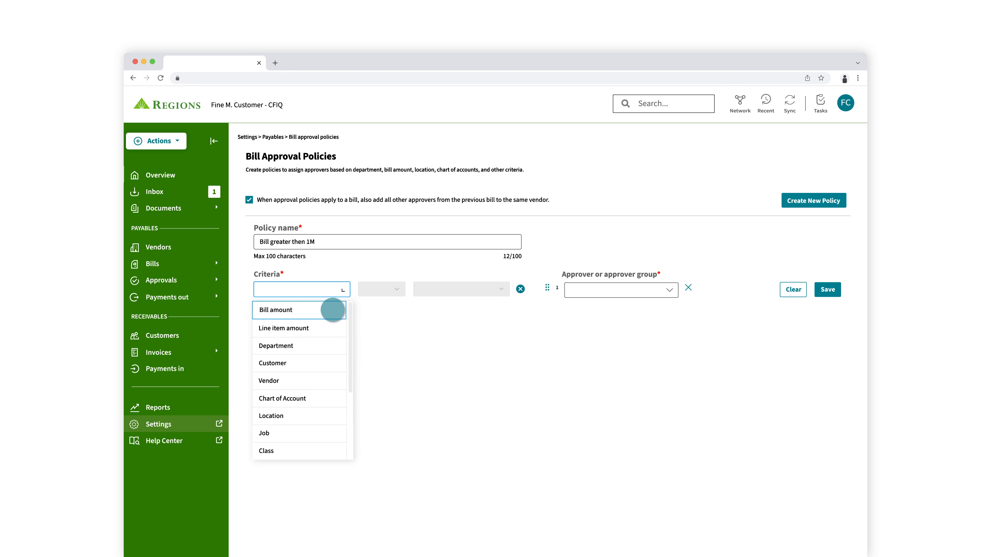
pyautogui.click(333, 309)
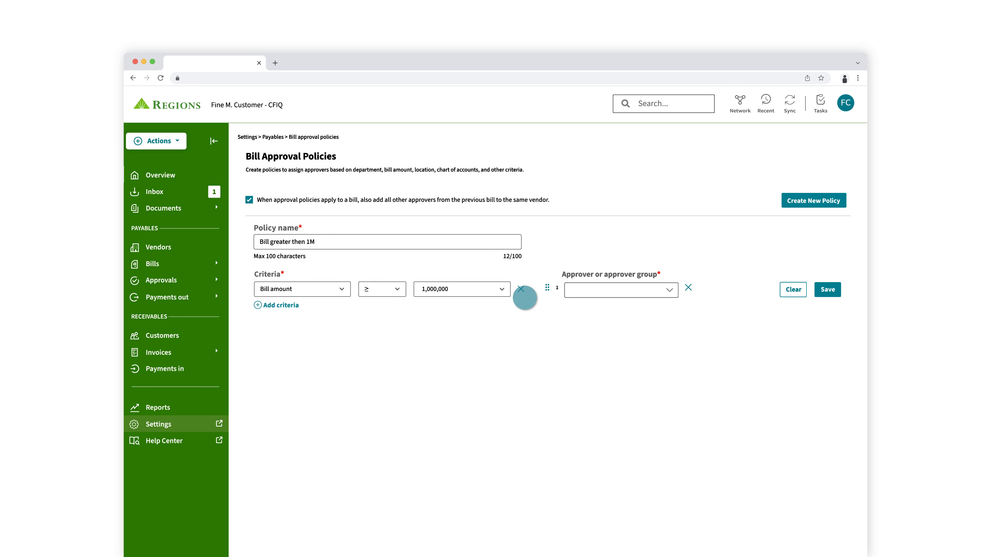
# Assign the first listed approver to the 1M bill policy and save the policy.
pyautogui.click(668, 289)
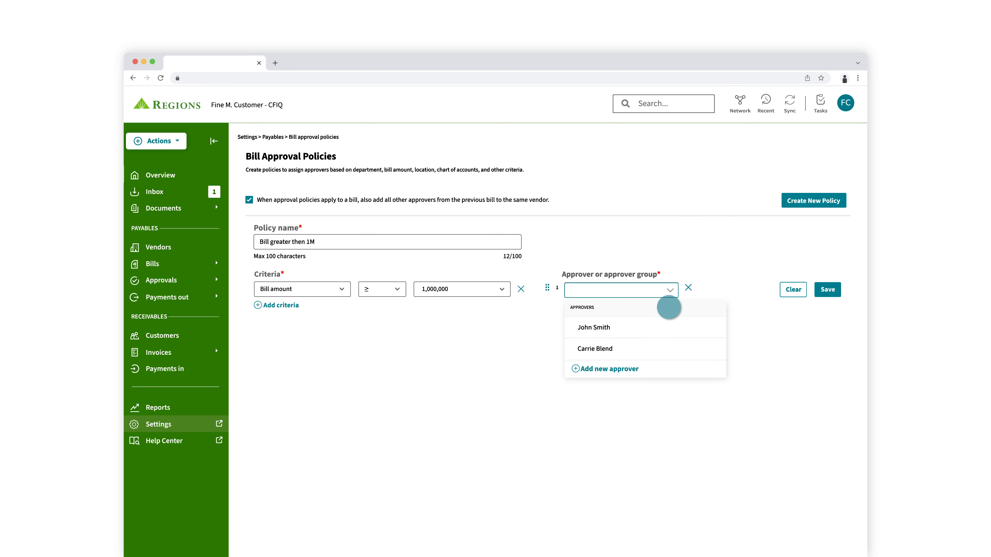
pyautogui.click(668, 325)
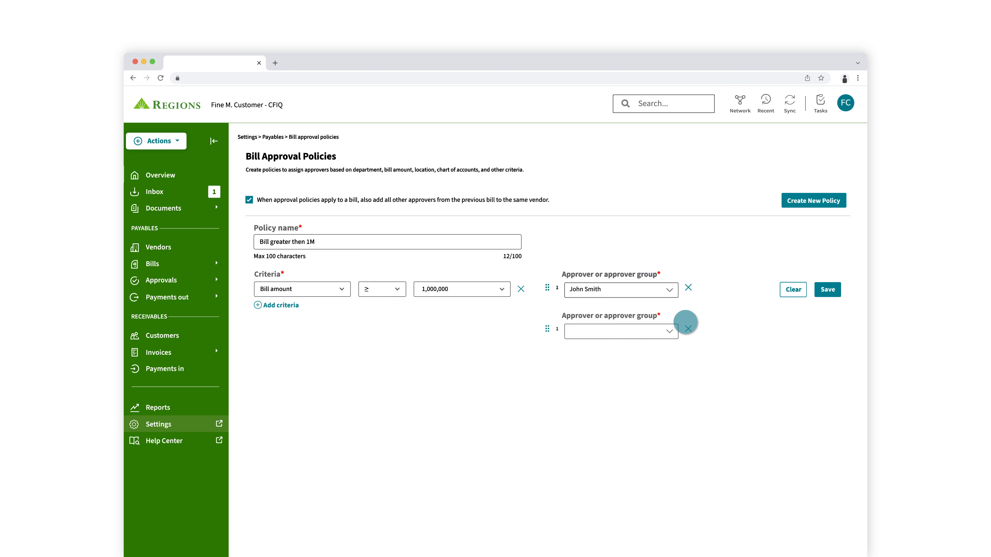
pyautogui.click(828, 290)
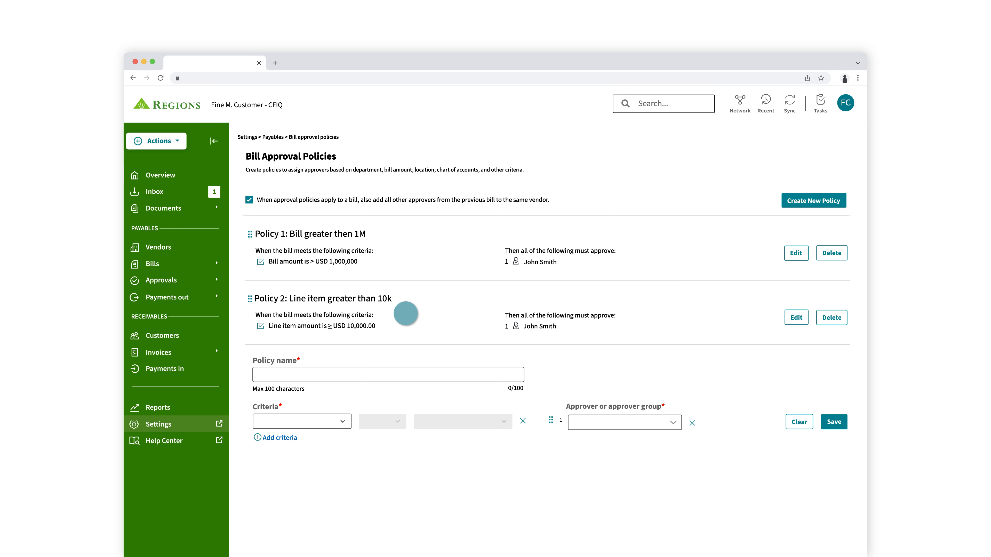
# Move the policy "Line item greater than 10k" above "Bill greater then 1M".
pyautogui.moveTo(406, 313); pyautogui.dragTo(406, 248)
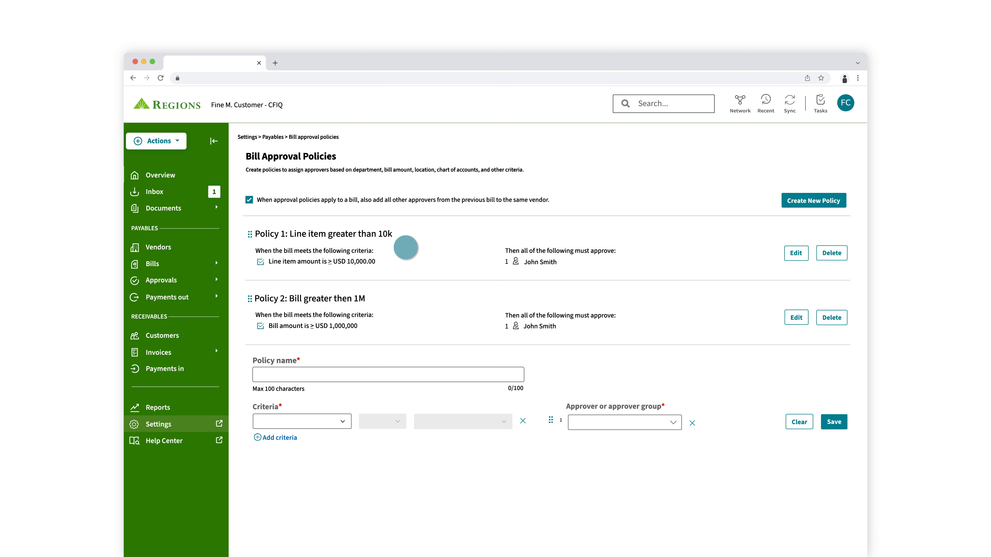
# Set up the new policy "Vendor with multiple criterias" with the criterion Vendor is Business Inc and the first listed approver.
pyautogui.click(354, 373)
pyautogui.write('Vendor with multiple criterias')
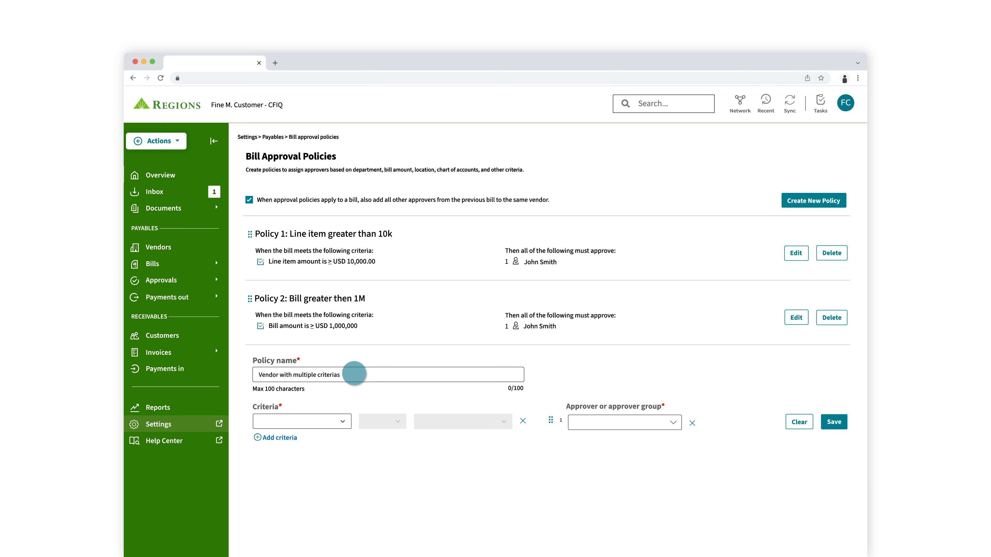
pyautogui.click(343, 421)
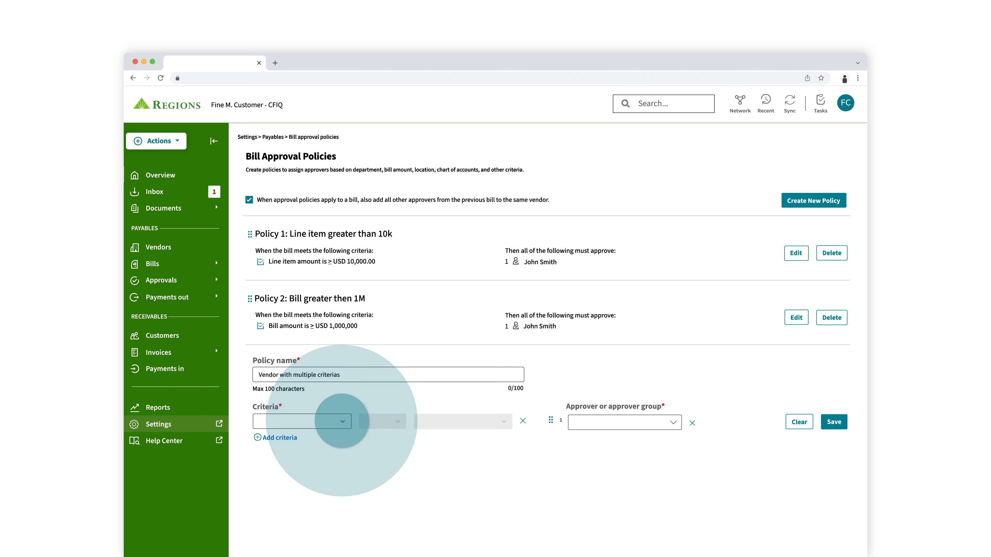
pyautogui.click(325, 514)
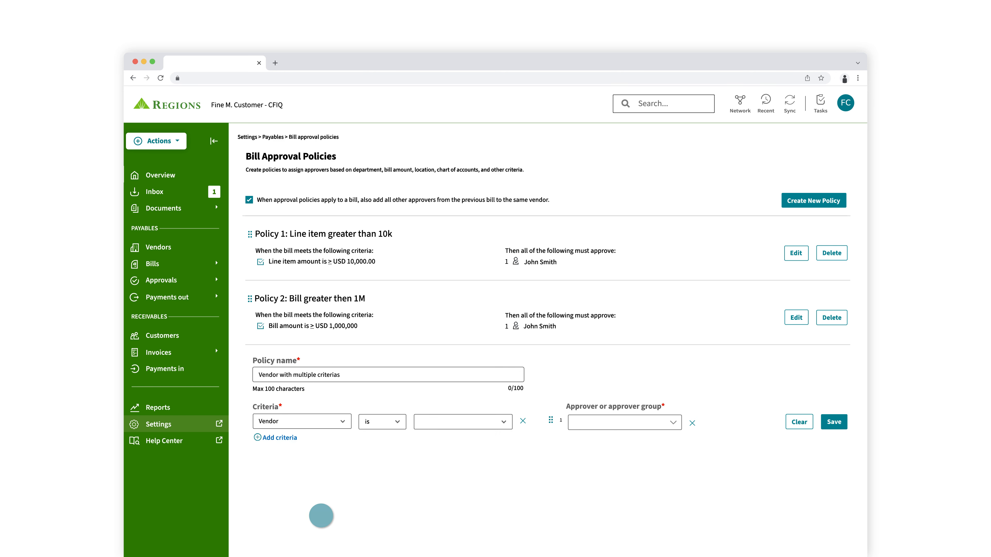
pyautogui.click(503, 422)
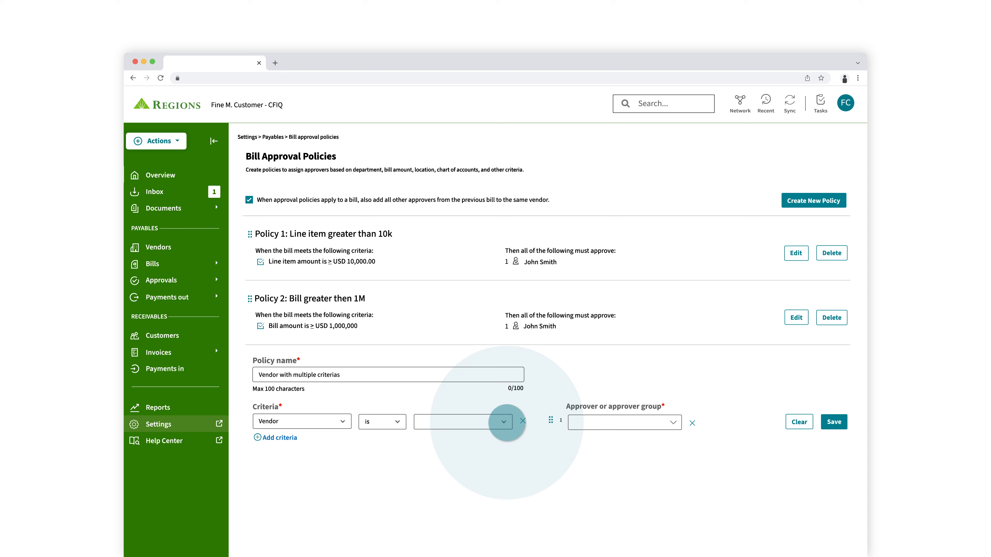
pyautogui.click(427, 462)
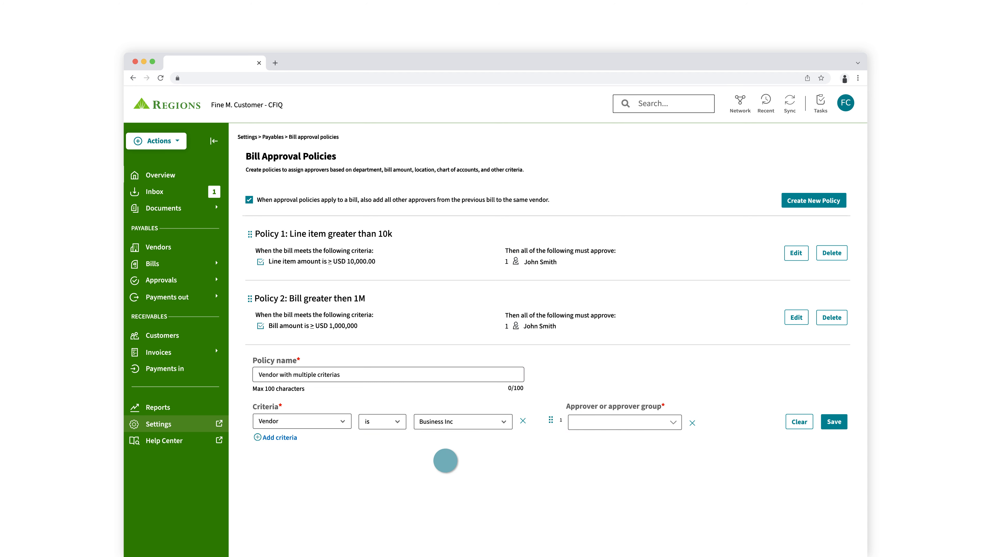
pyautogui.click(673, 422)
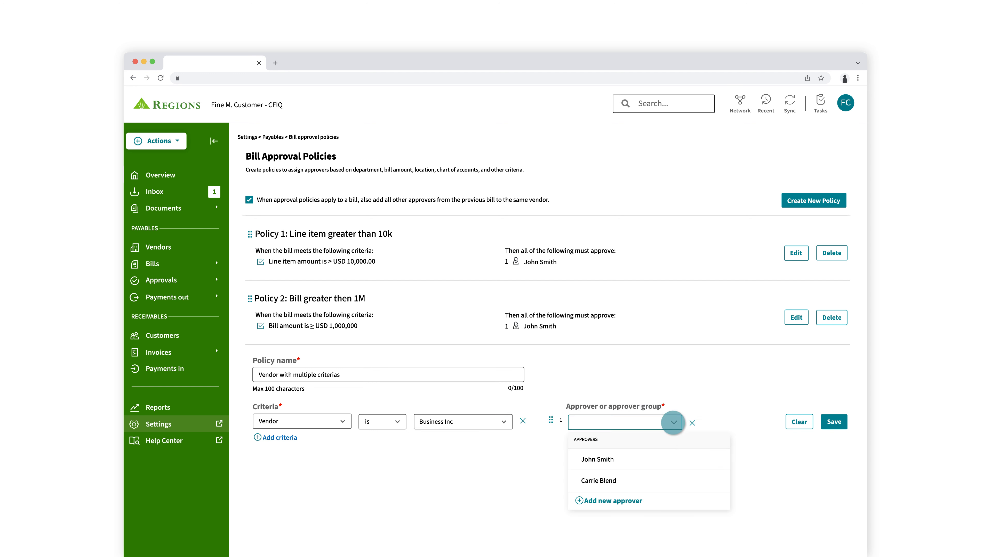
pyautogui.click(668, 458)
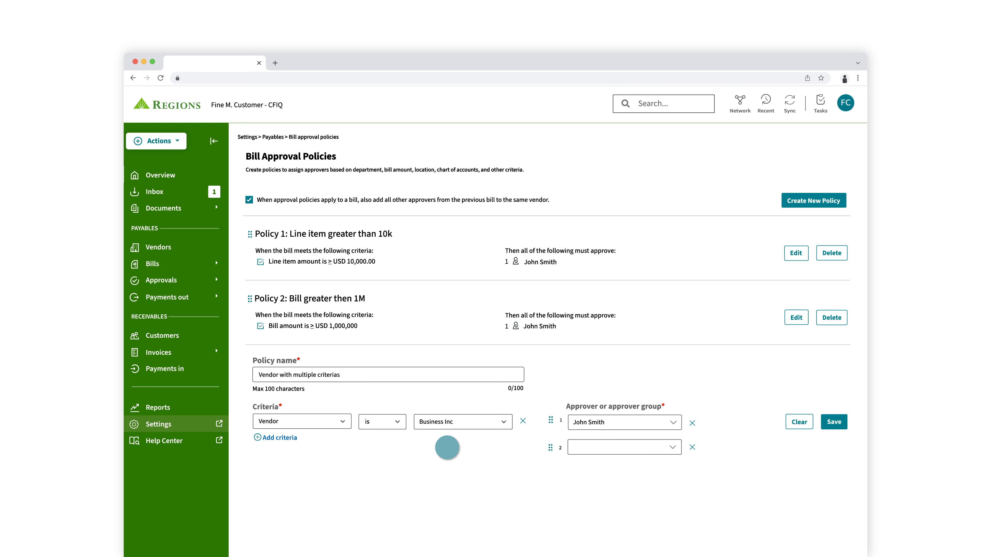
# Add a second criterion based on Job to the "Vendor with multiple criterias" policy, plus a blank third criterion row.
pyautogui.click(277, 438)
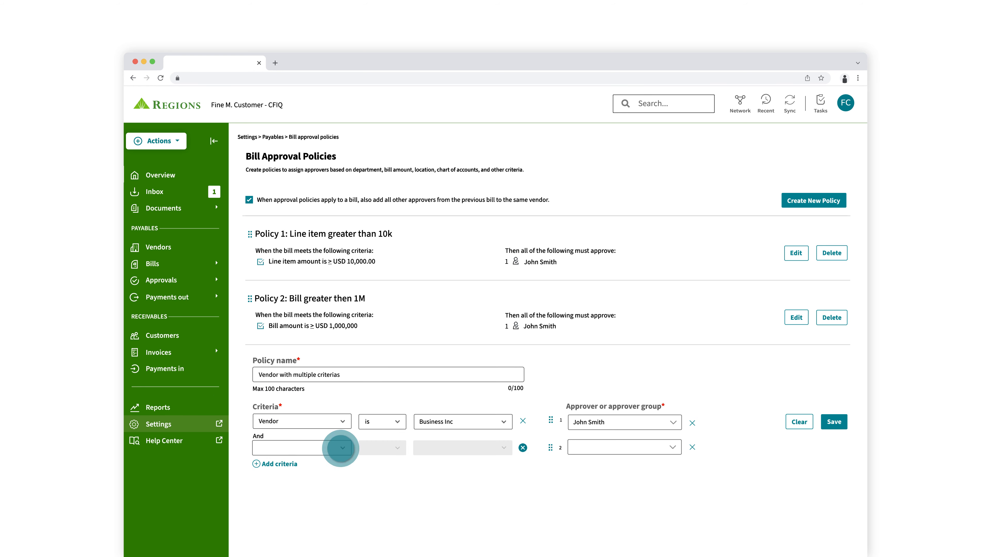
pyautogui.click(340, 449)
pyautogui.click(335, 469)
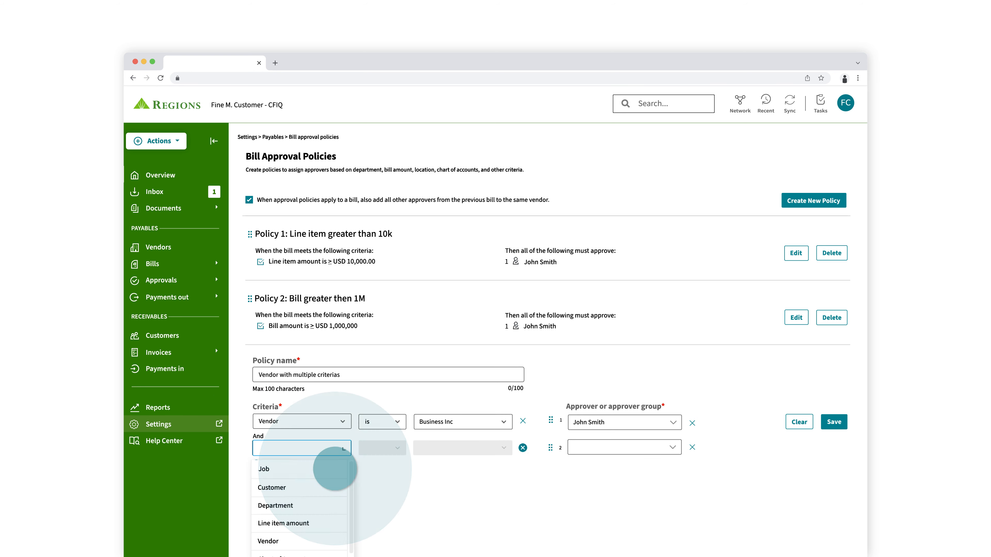
pyautogui.click(278, 465)
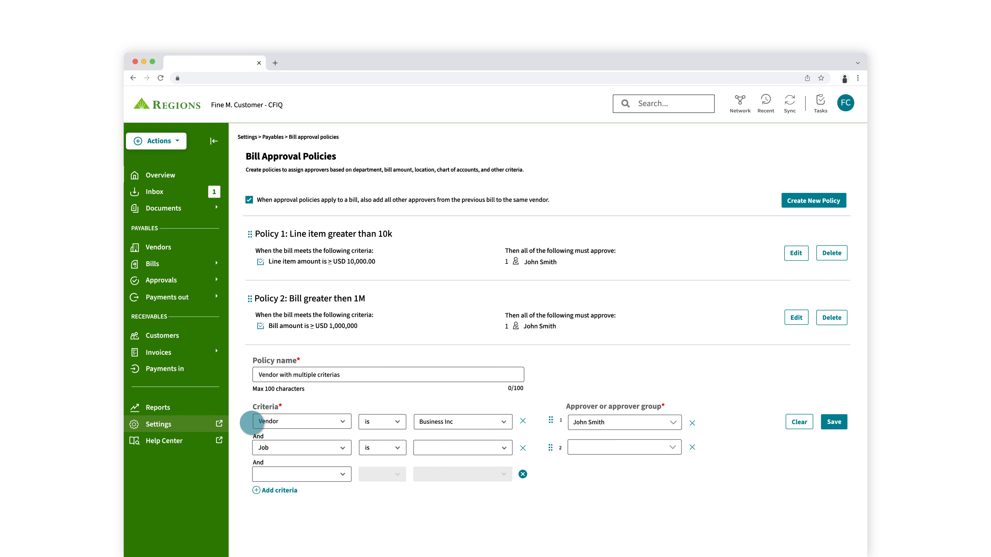
# Open bill 006 from Business Inc in the list of bills for editing.
pyautogui.click(152, 264)
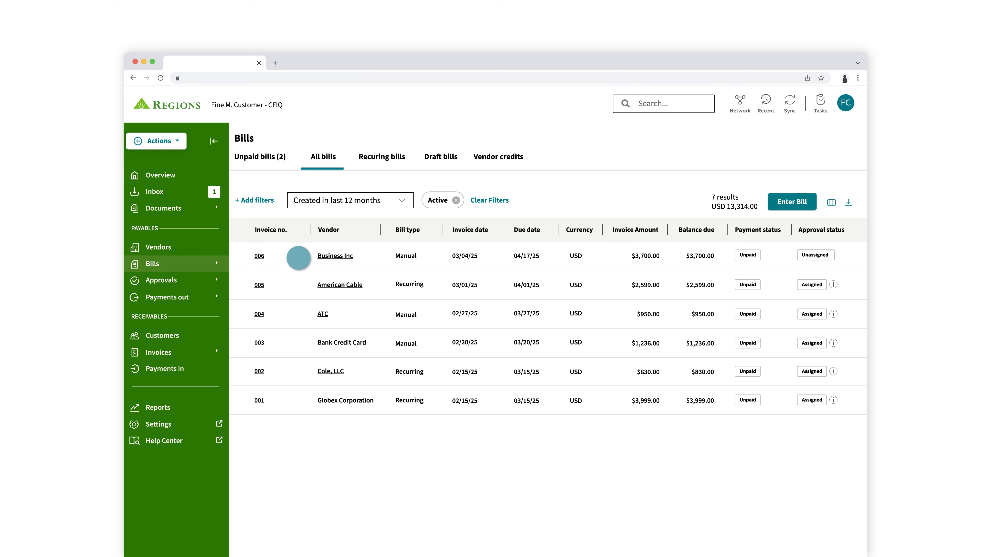
pyautogui.click(335, 256)
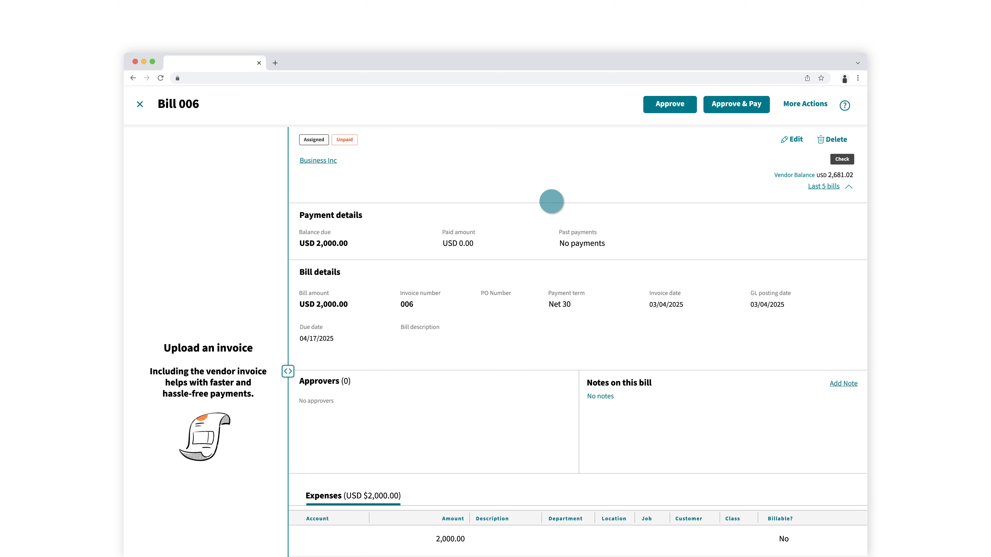
pyautogui.click(791, 139)
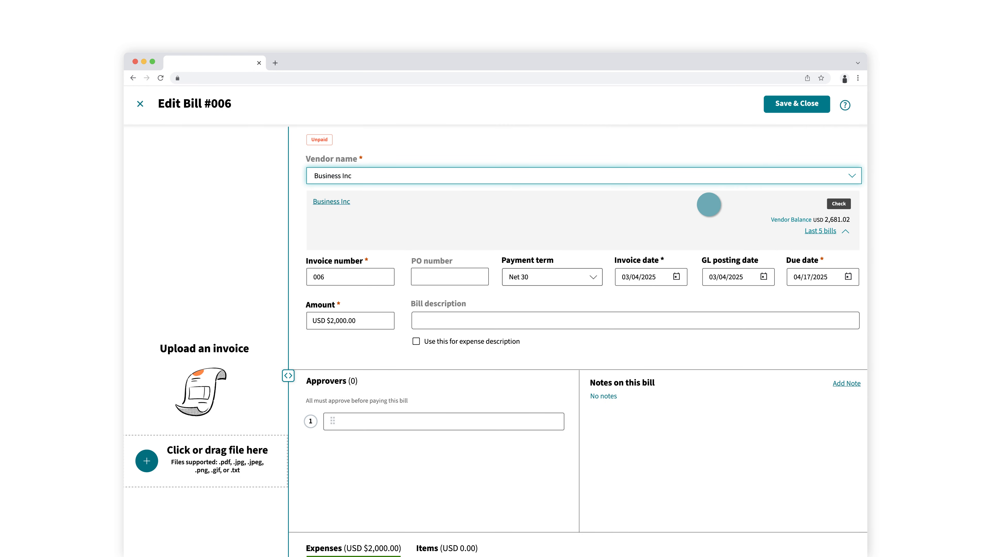
# Assign the first and second listed individuals as approvers of bill 006, and move the second approver ahead of the first.
pyautogui.click(428, 421)
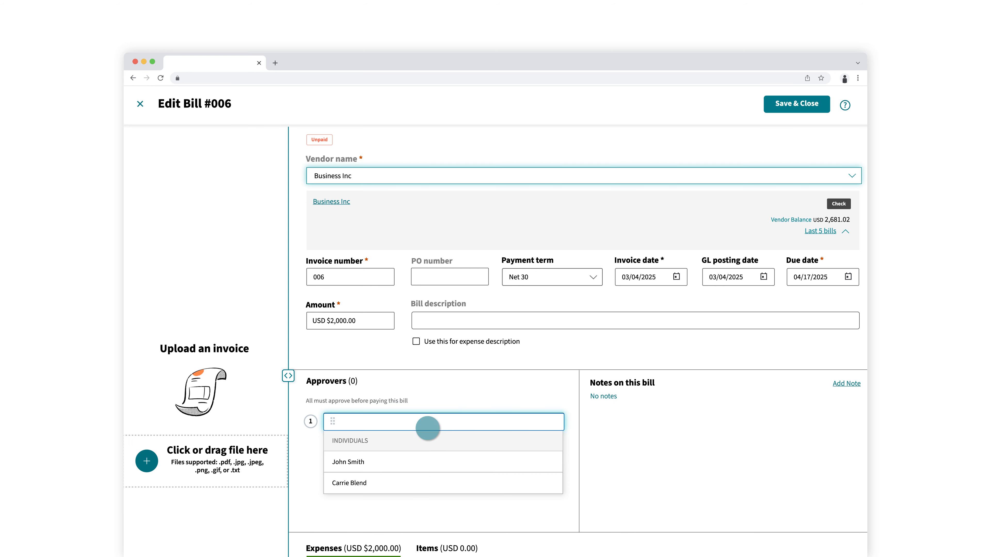
pyautogui.click(428, 462)
pyautogui.click(428, 456)
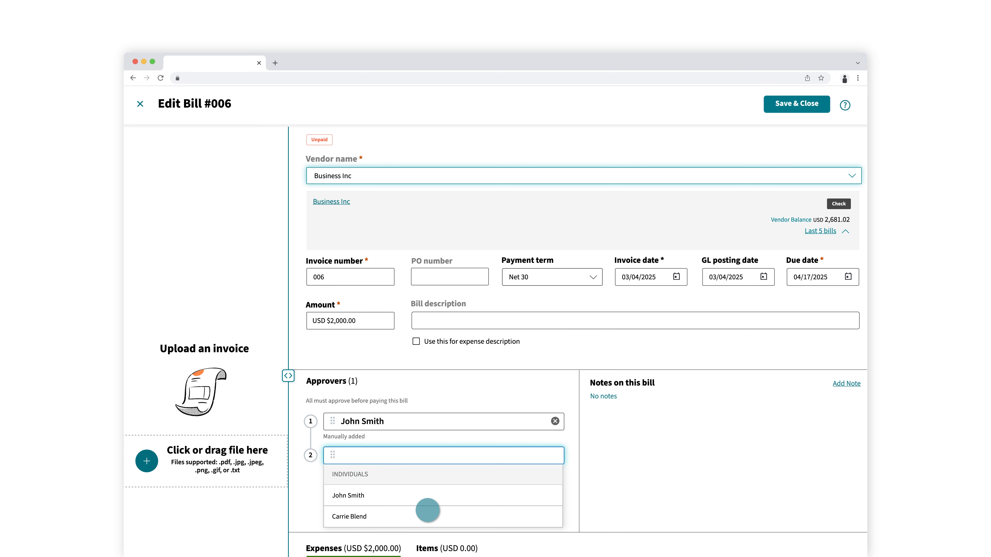
pyautogui.click(427, 517)
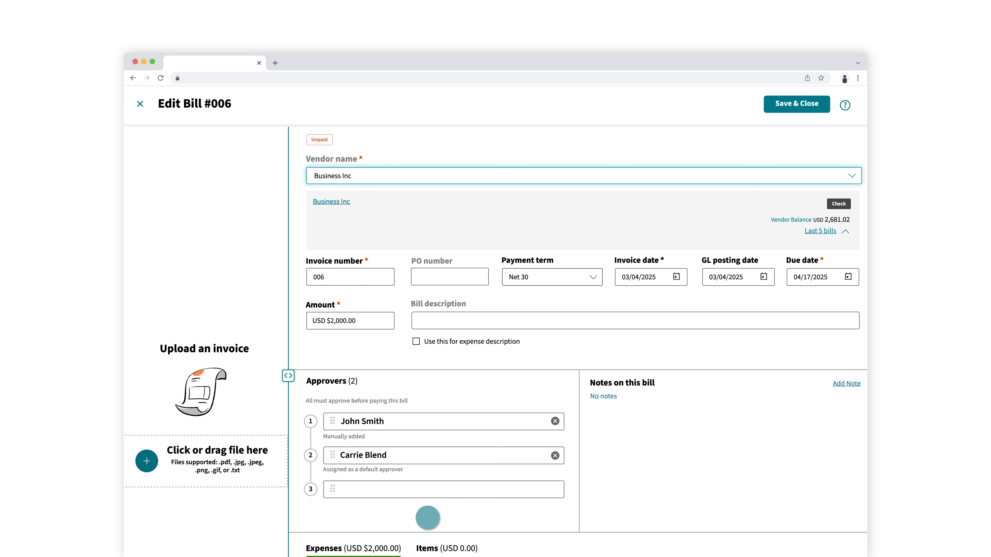
pyautogui.moveTo(333, 455); pyautogui.dragTo(332, 421)
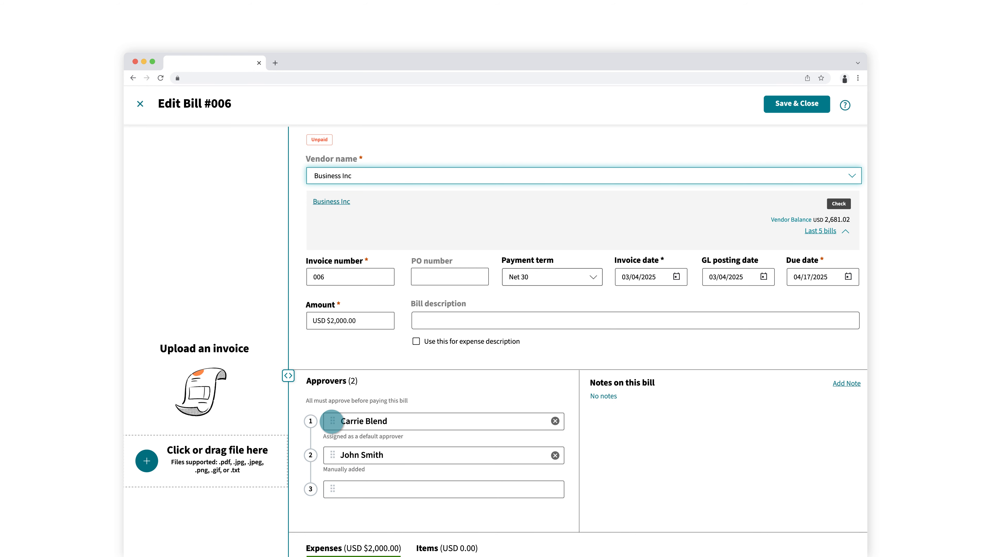